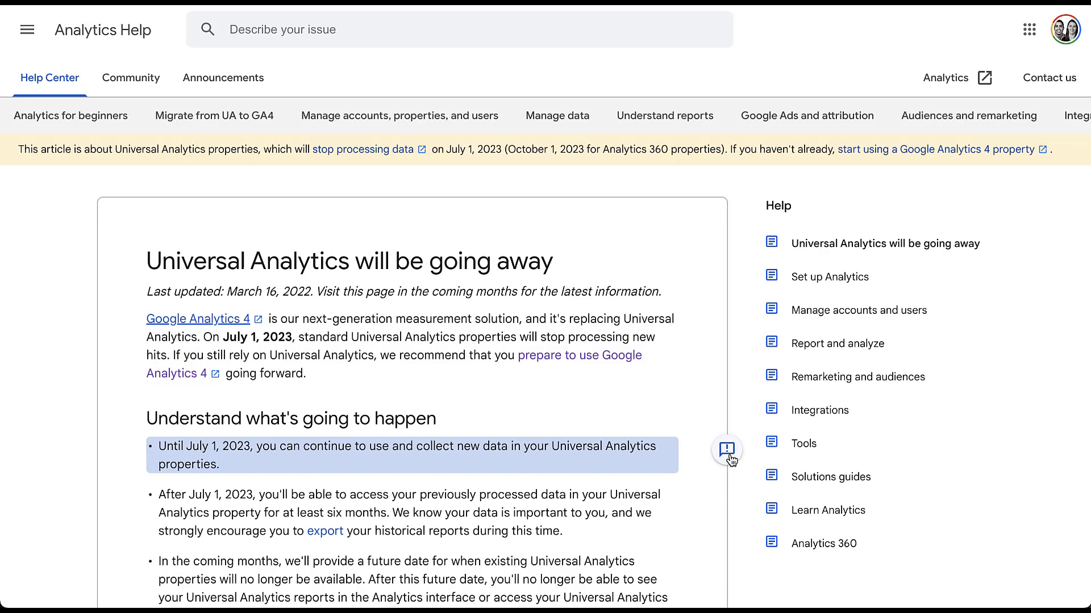
{"action": "scroll", "coordinate": [746, 499], "scroll_direction": "down", "scroll_amount": 2}
{"action": "scroll", "coordinate": [746, 495], "scroll_direction": "down", "scroll_amount": 1}
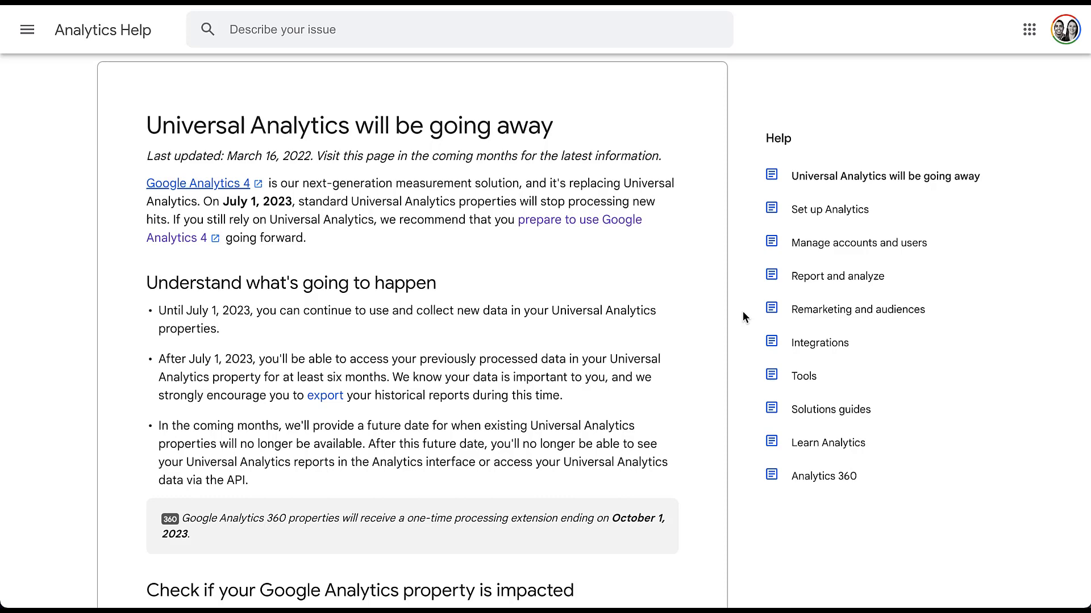
{"action": "scroll", "coordinate": [742, 317], "scroll_direction": "down", "scroll_amount": 2}
{"action": "scroll", "coordinate": [743, 318], "scroll_direction": "down", "scroll_amount": 2}
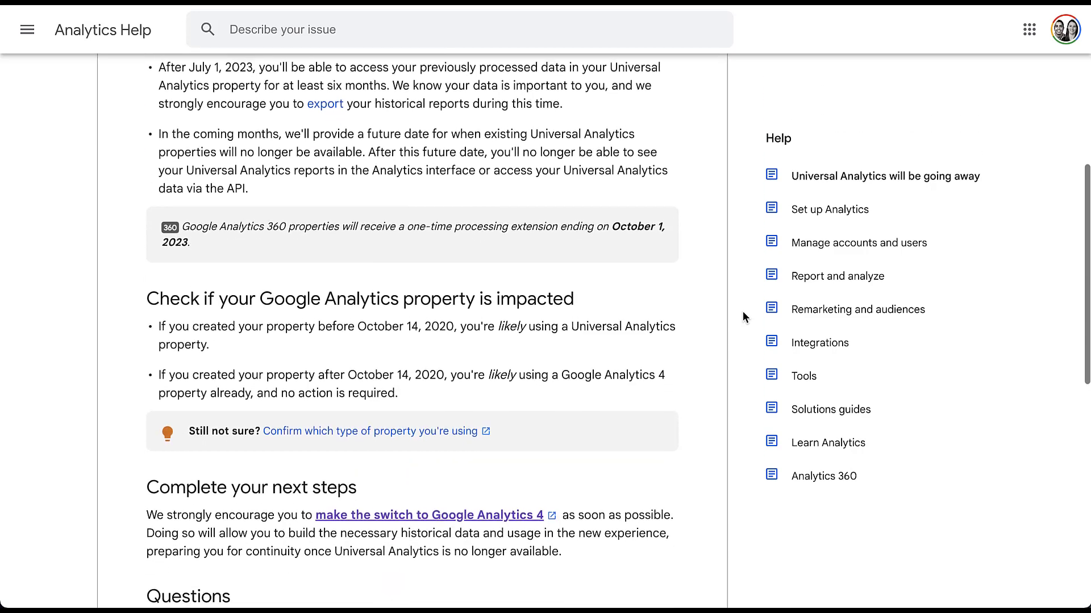
{"action": "scroll", "coordinate": [741, 317], "scroll_direction": "down", "scroll_amount": 1}
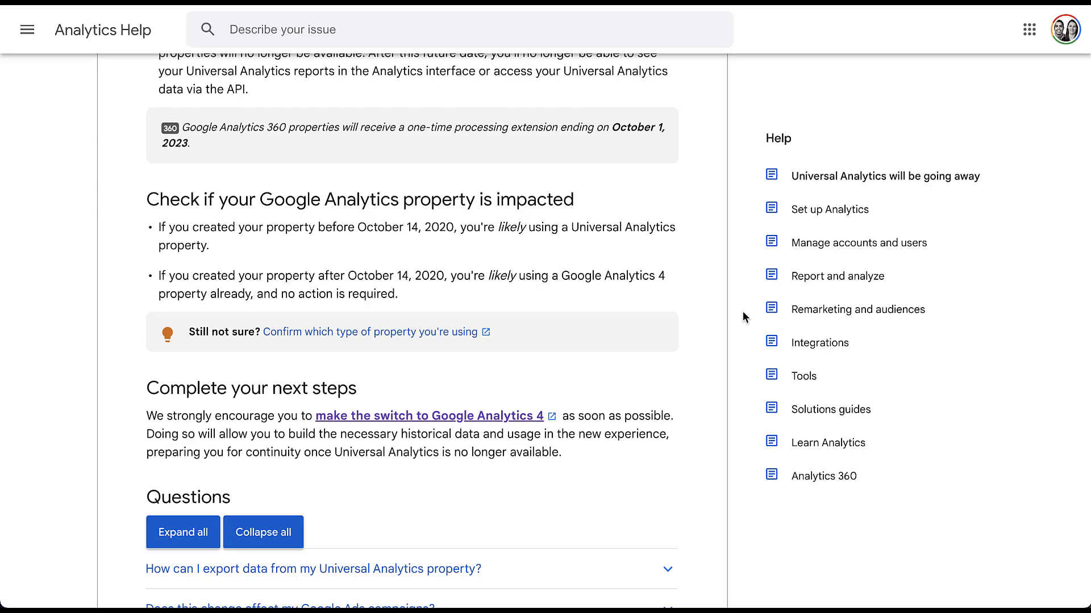
{"action": "scroll", "coordinate": [754, 421], "scroll_direction": "up", "scroll_amount": 5}
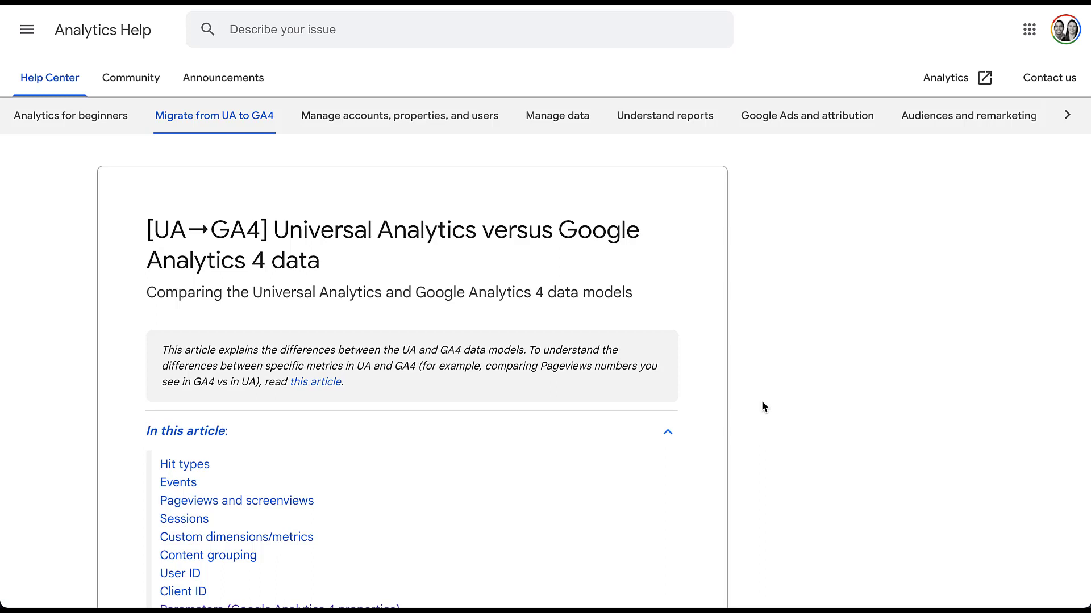
{"action": "scroll", "coordinate": [761, 399], "scroll_direction": "down", "scroll_amount": 5}
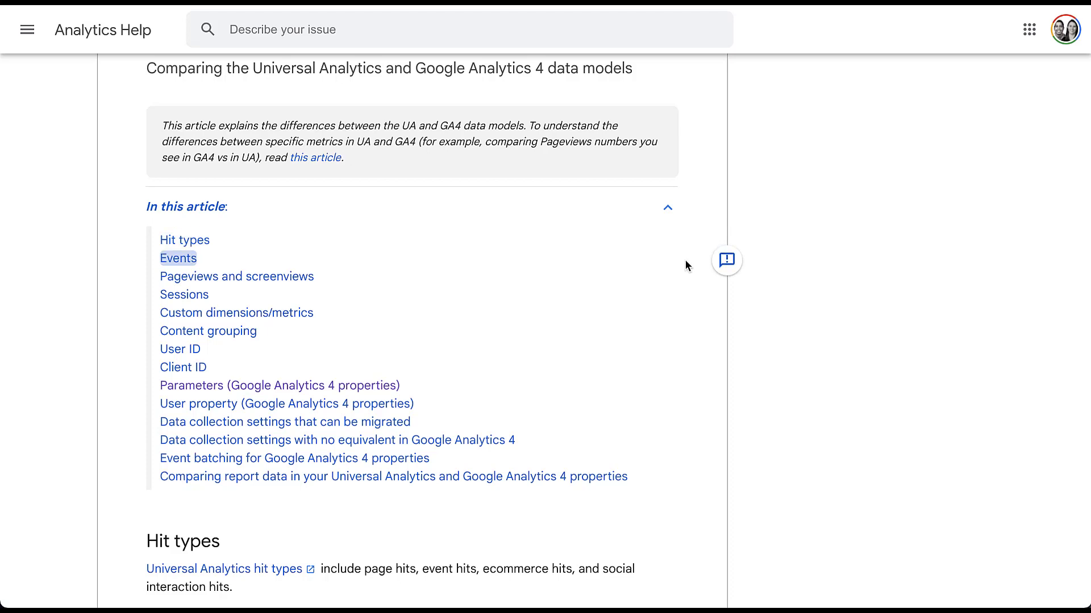
{"action": "scroll", "coordinate": [770, 480], "scroll_direction": "down", "scroll_amount": 2}
{"action": "scroll", "coordinate": [769, 480], "scroll_direction": "down", "scroll_amount": 2}
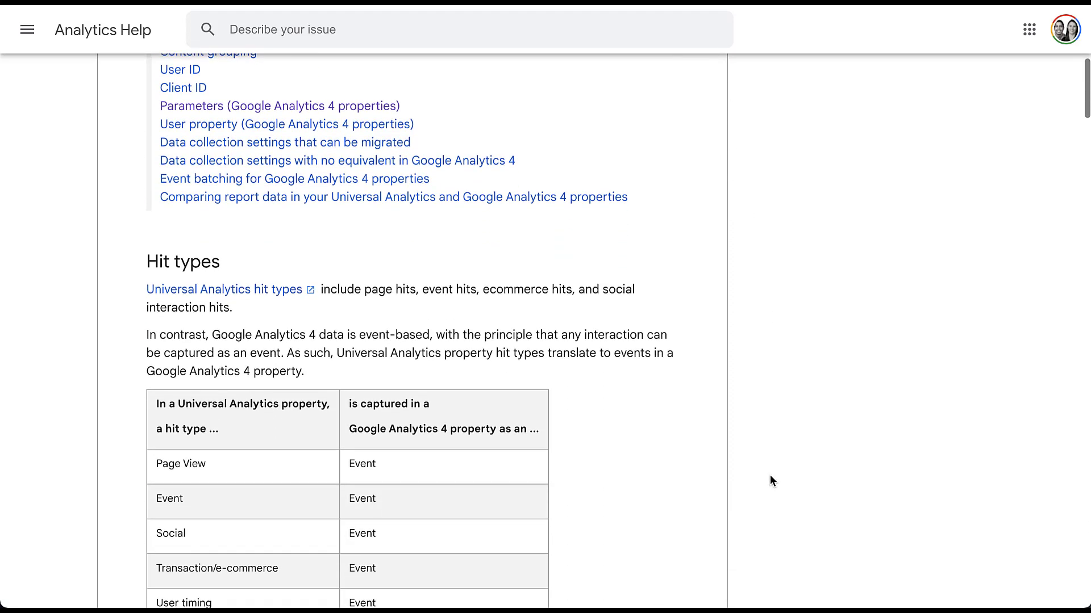
{"action": "scroll", "coordinate": [770, 480], "scroll_direction": "down", "scroll_amount": 1}
{"action": "scroll", "coordinate": [770, 480], "scroll_direction": "down", "scroll_amount": 1}
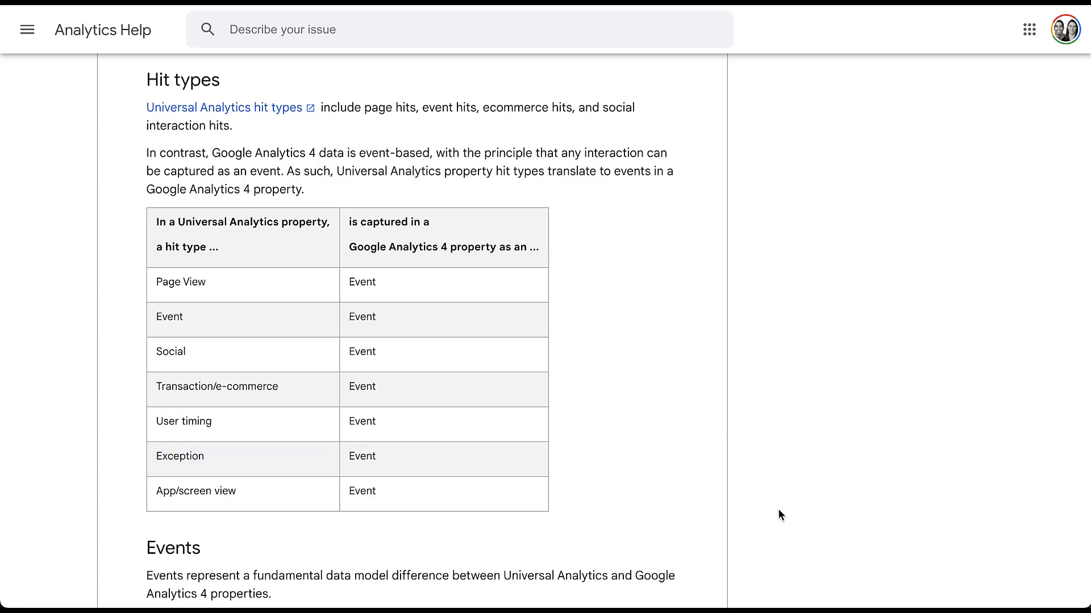
{"action": "scroll", "coordinate": [777, 515], "scroll_direction": "down", "scroll_amount": 1}
{"action": "scroll", "coordinate": [778, 515], "scroll_direction": "down", "scroll_amount": 1}
{"action": "scroll", "coordinate": [779, 515], "scroll_direction": "down", "scroll_amount": 1}
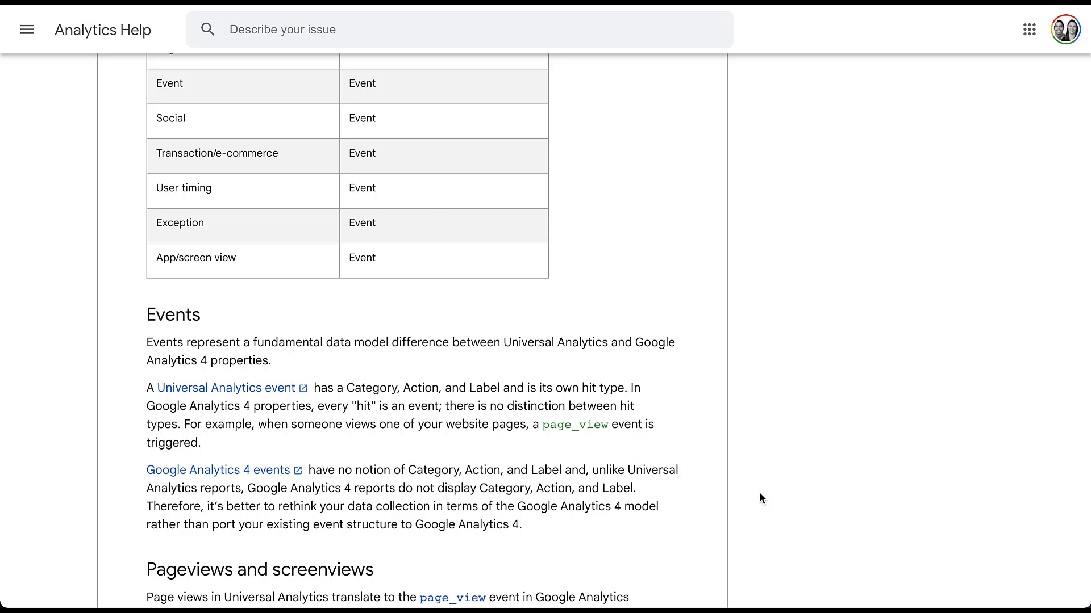
{"action": "scroll", "coordinate": [759, 493], "scroll_direction": "up", "scroll_amount": 2}
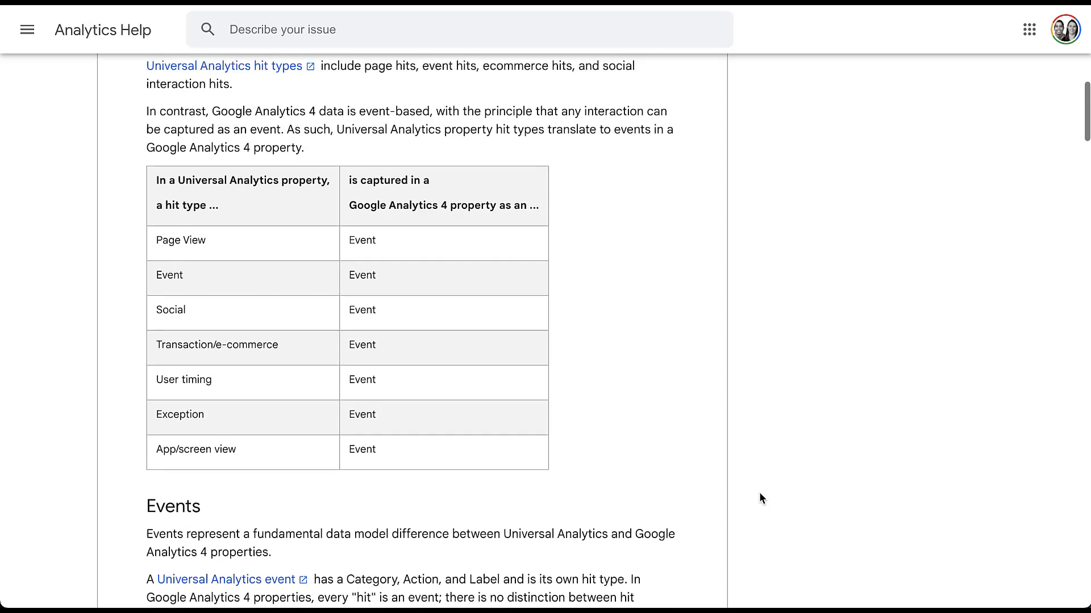
{"action": "scroll", "coordinate": [760, 493], "scroll_direction": "up", "scroll_amount": 3}
{"action": "scroll", "coordinate": [760, 493], "scroll_direction": "up", "scroll_amount": 4}
{"action": "scroll", "coordinate": [759, 493], "scroll_direction": "up", "scroll_amount": 2}
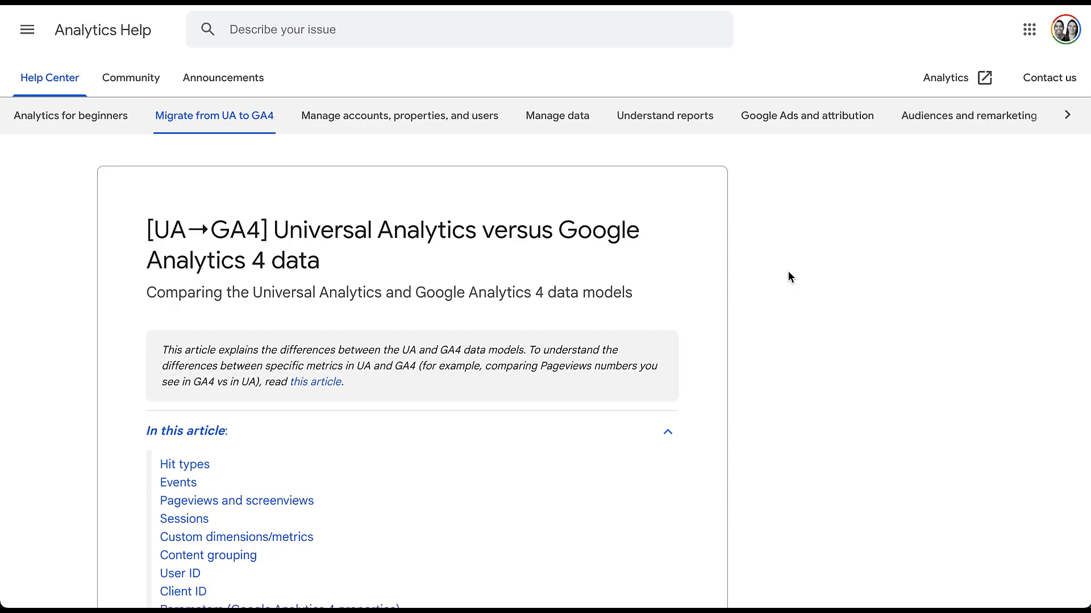
Return to the 'Make the switch to Google Analytics 4' help guide
{"action": "key", "text": "alt+Left"}
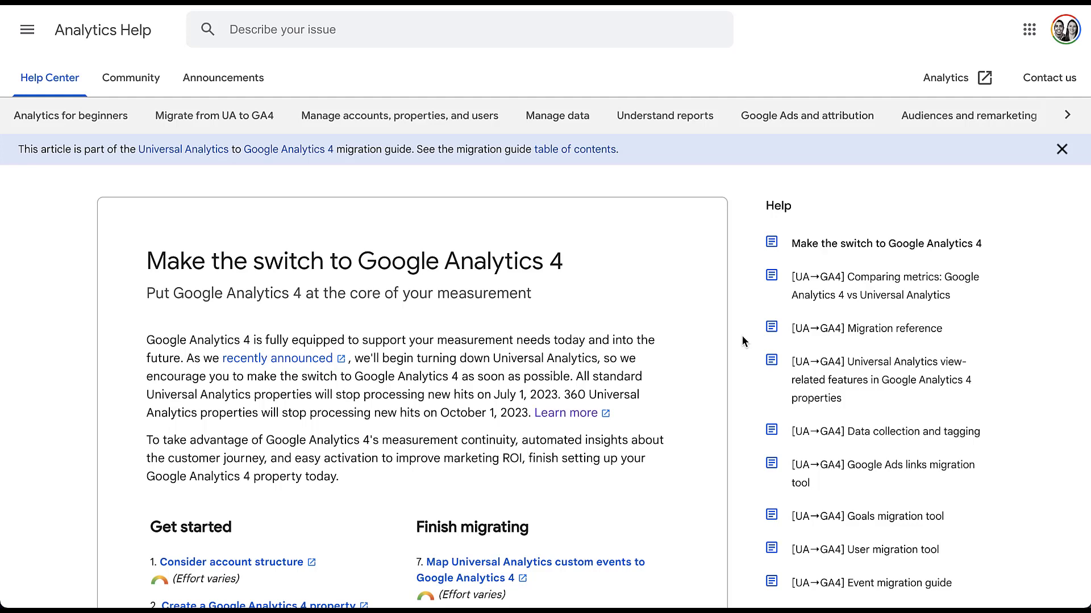
{"action": "scroll", "coordinate": [742, 336], "scroll_direction": "down", "scroll_amount": 1}
{"action": "scroll", "coordinate": [743, 336], "scroll_direction": "down", "scroll_amount": 2}
{"action": "scroll", "coordinate": [742, 336], "scroll_direction": "down", "scroll_amount": 1}
{"action": "scroll", "coordinate": [742, 338], "scroll_direction": "down", "scroll_amount": 1}
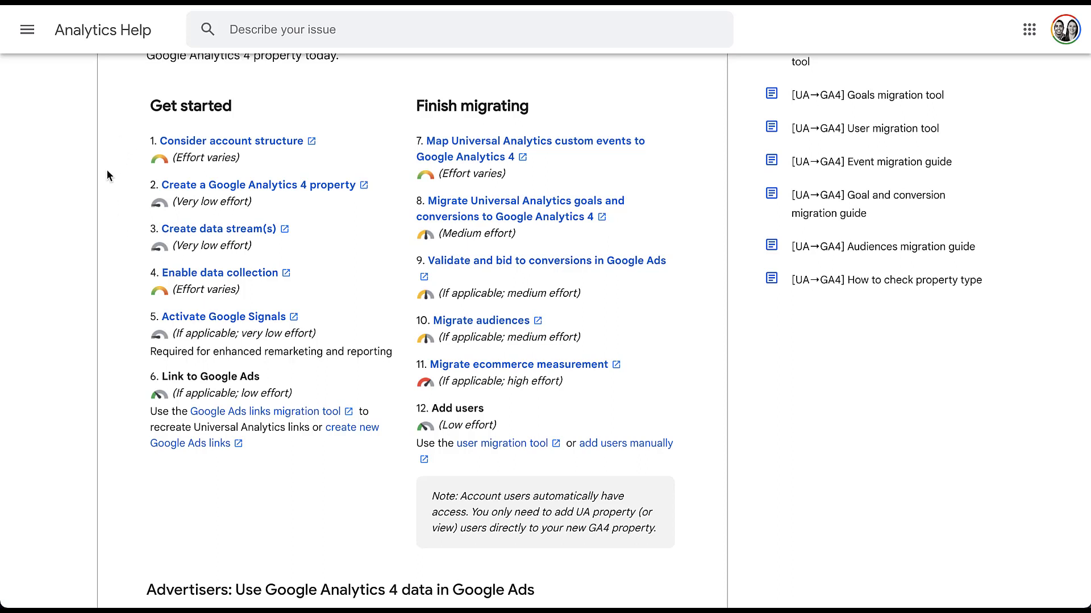
{"action": "scroll", "coordinate": [74, 220], "scroll_direction": "up", "scroll_amount": 1}
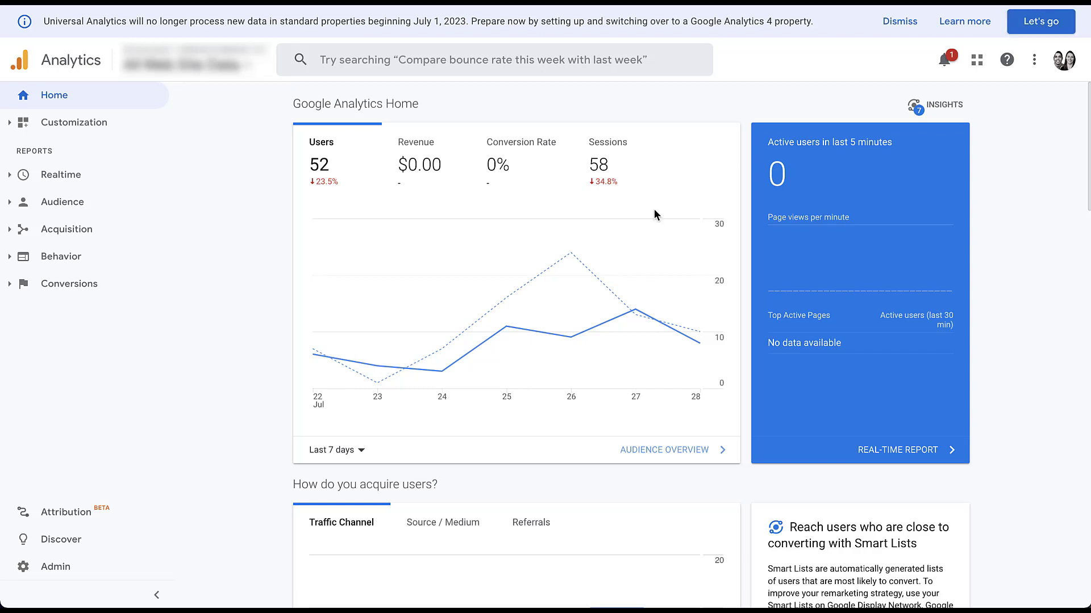
Open the GA4 Setup Assistant from the Admin Property column
{"action": "left_click", "coordinate": [54, 568]}
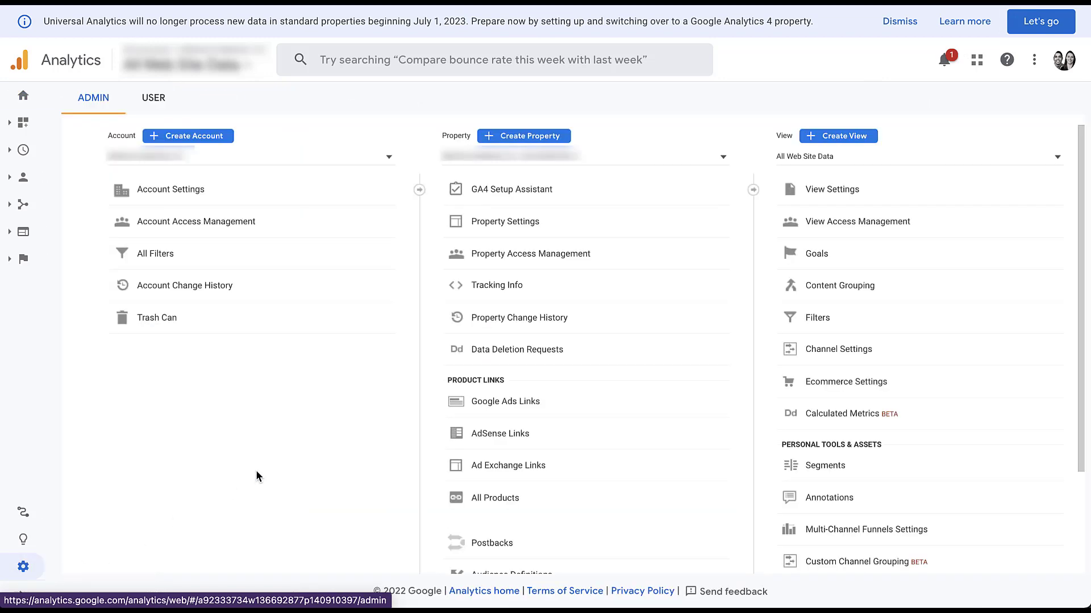
{"action": "left_click", "coordinate": [563, 197]}
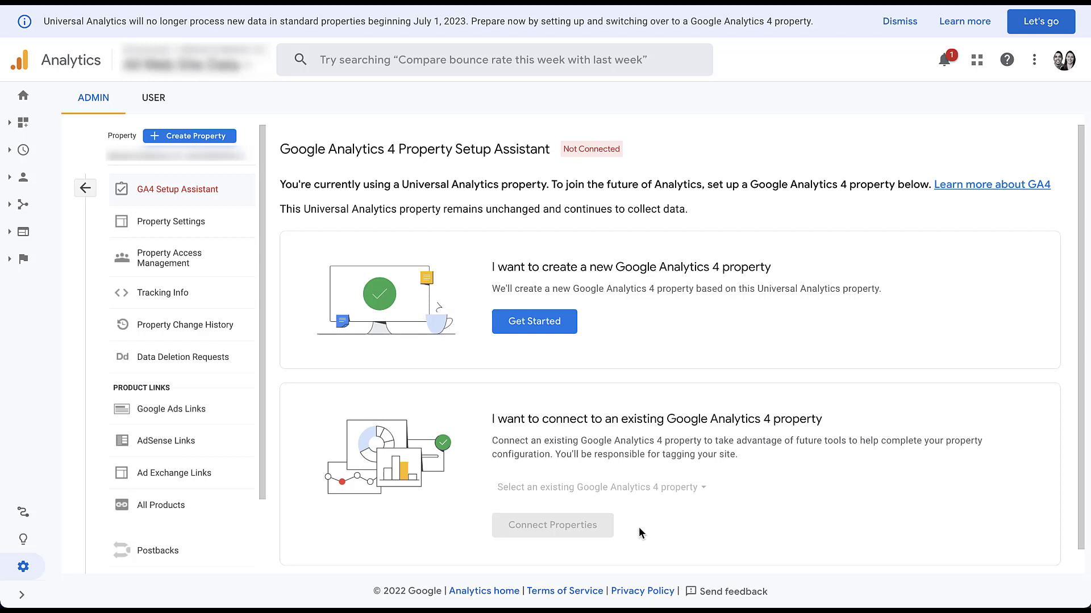
Create a new GA4 property from the Setup Assistant and open the connected property
{"action": "left_click", "coordinate": [548, 324]}
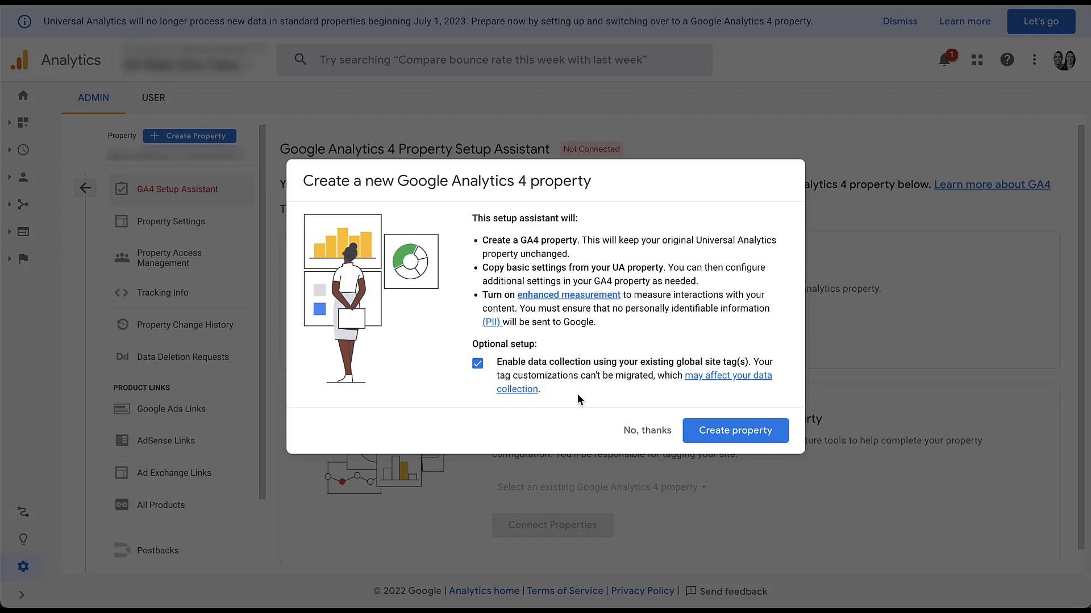
{"action": "left_click", "coordinate": [736, 433]}
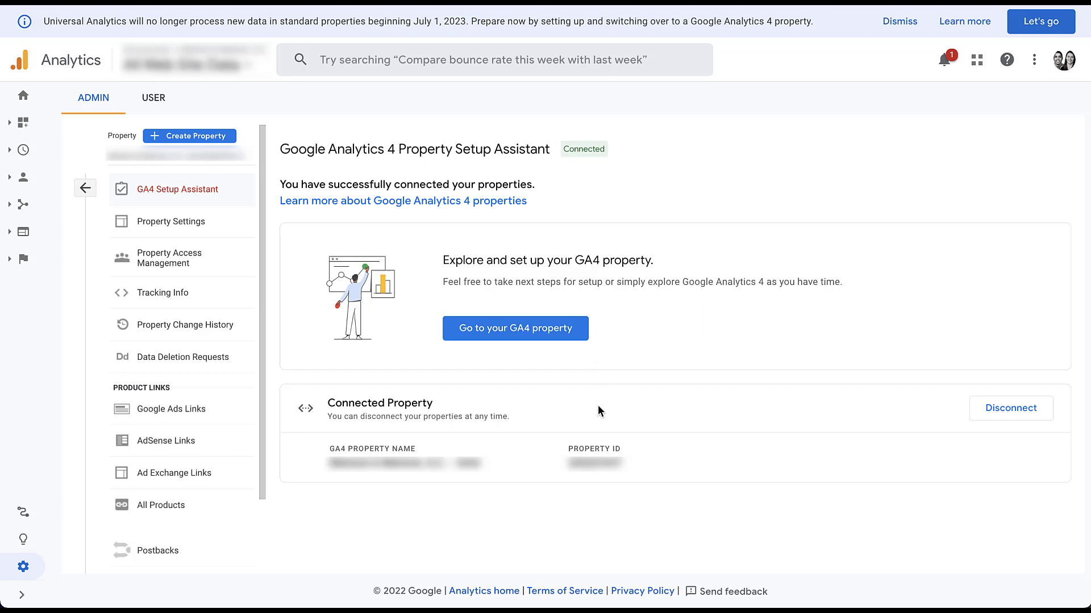
{"action": "left_click", "coordinate": [565, 338]}
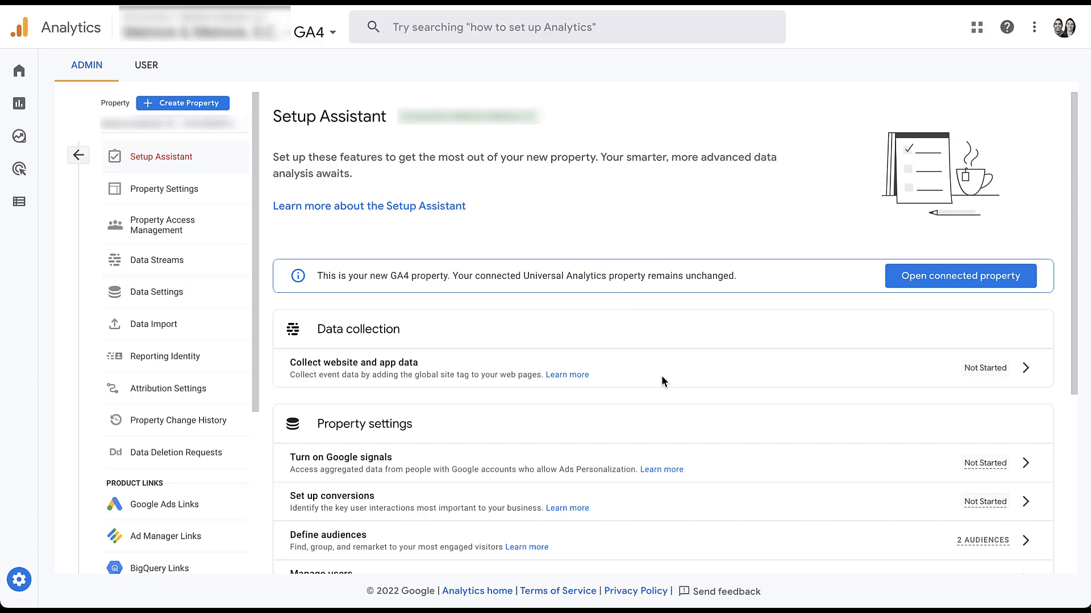
{"action": "scroll", "coordinate": [661, 375], "scroll_direction": "down", "scroll_amount": 3}
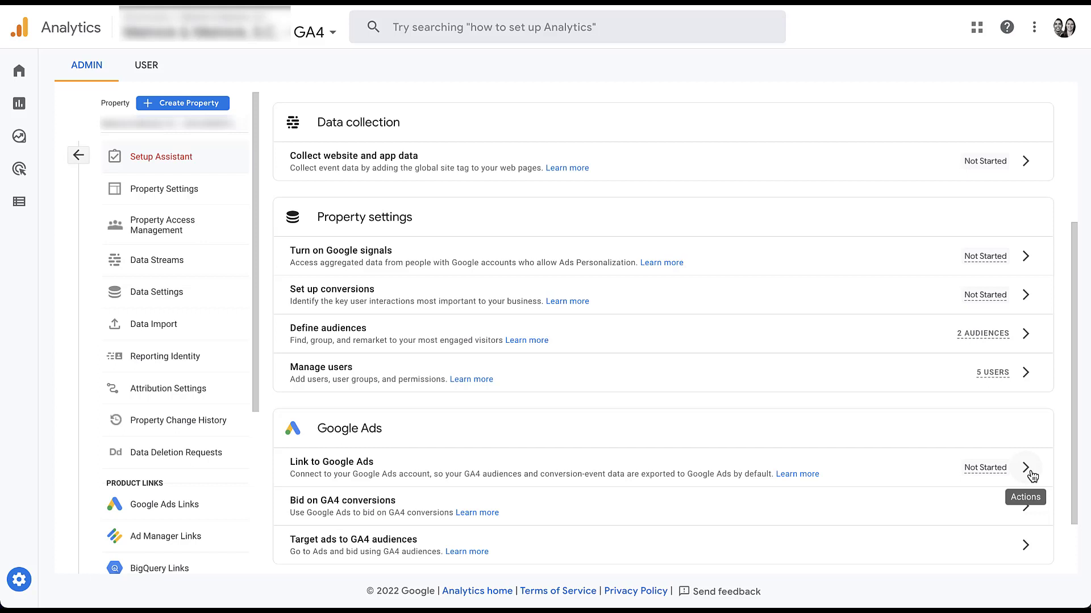
{"action": "left_click", "coordinate": [1028, 474]}
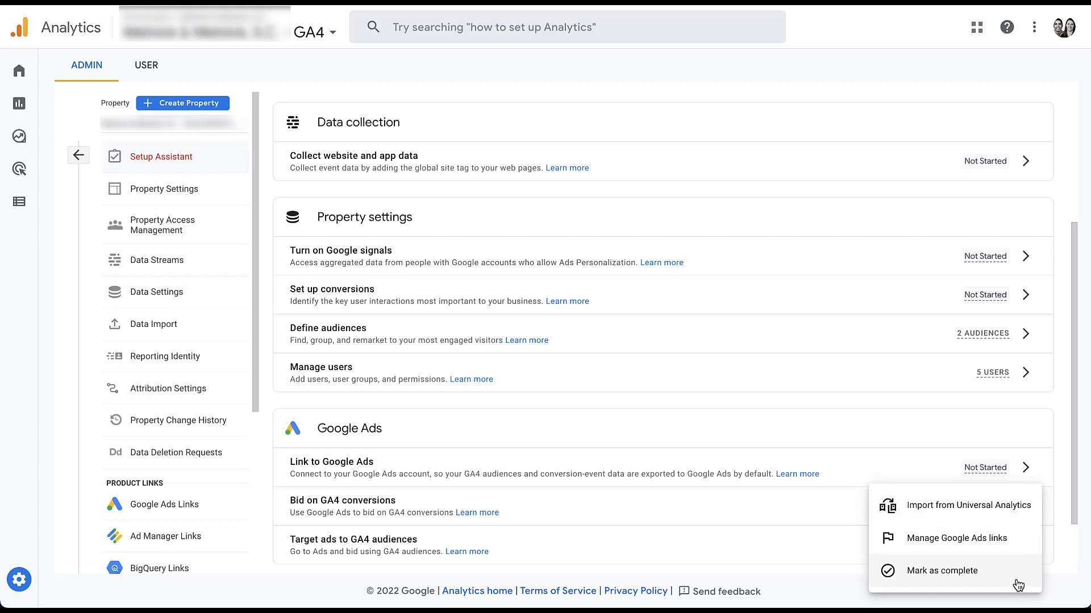
{"action": "left_click", "coordinate": [1010, 512]}
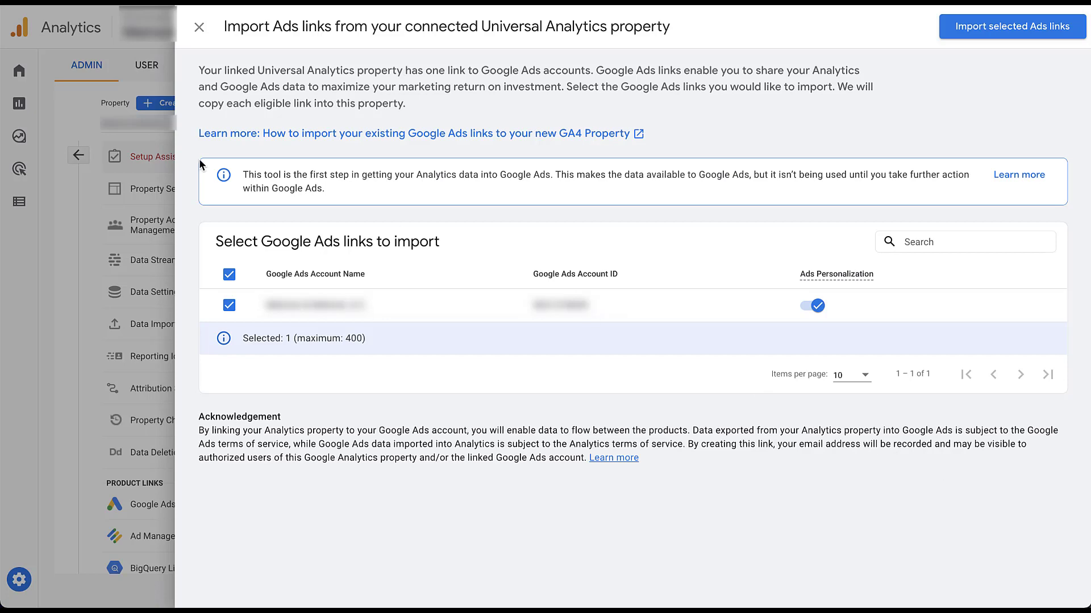
{"action": "left_click", "coordinate": [203, 32]}
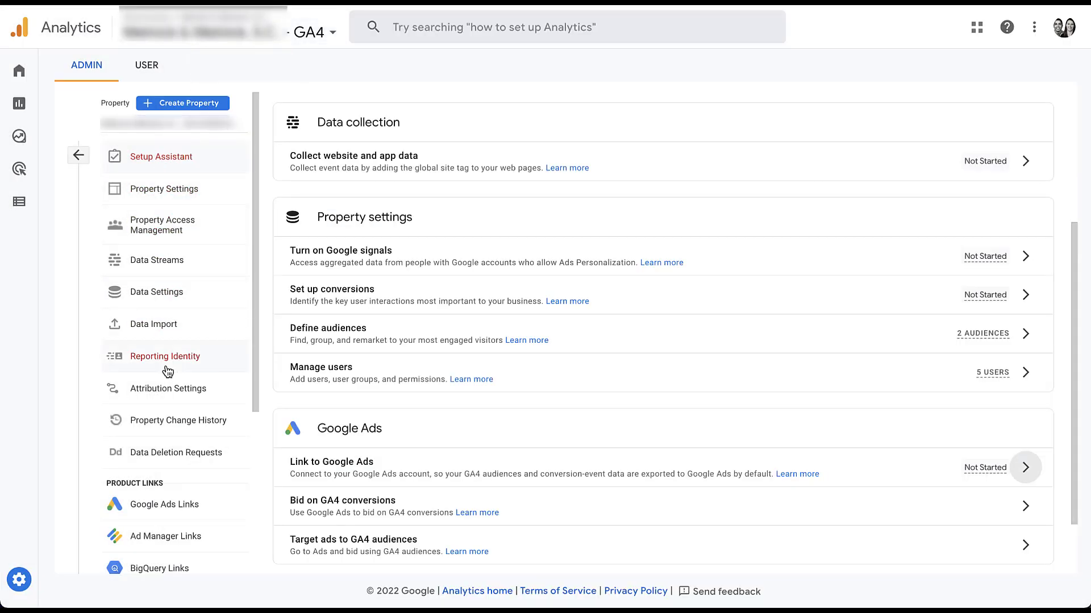
Open Google Ads Links under Product Links in the GA4 property admin
{"action": "left_click", "coordinate": [167, 509]}
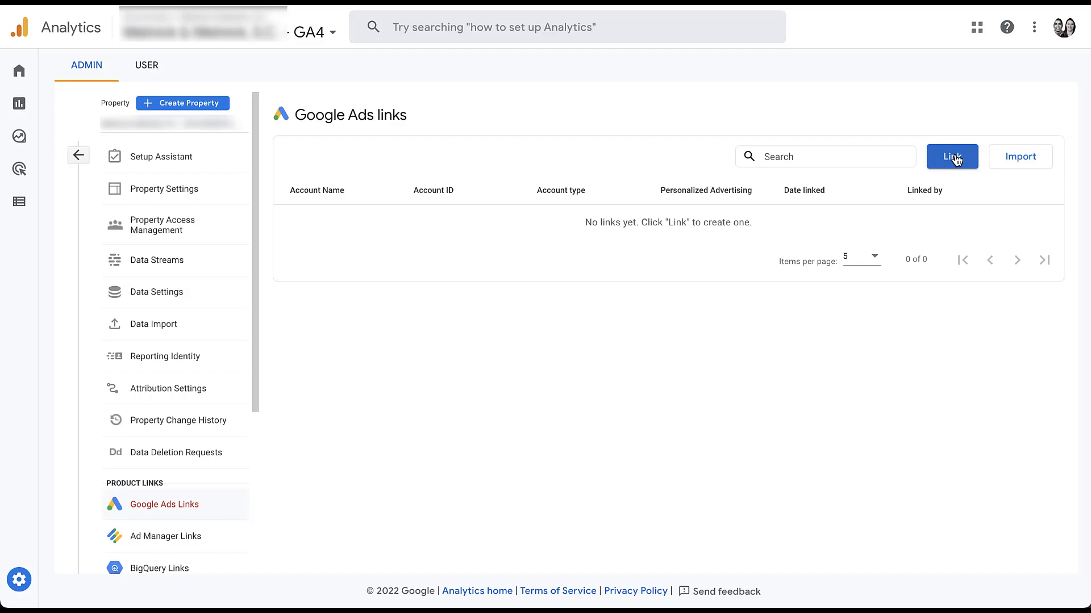
Start a new link, search the Google Ads accounts and select the matching account
{"action": "left_click", "coordinate": [956, 159]}
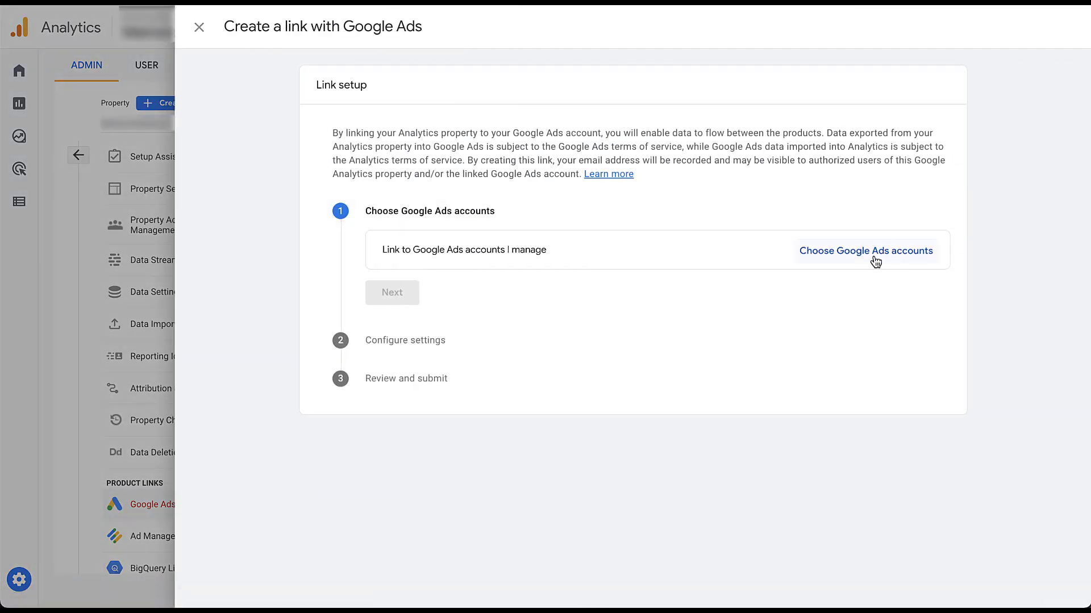
{"action": "left_click", "coordinate": [865, 251]}
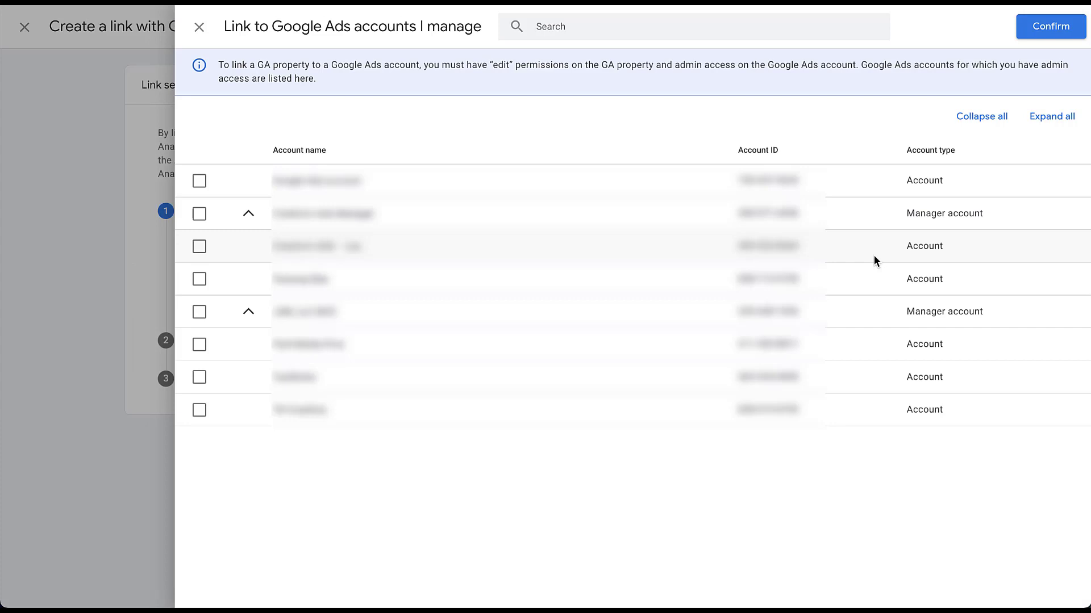
{"action": "left_click", "coordinate": [612, 29]}
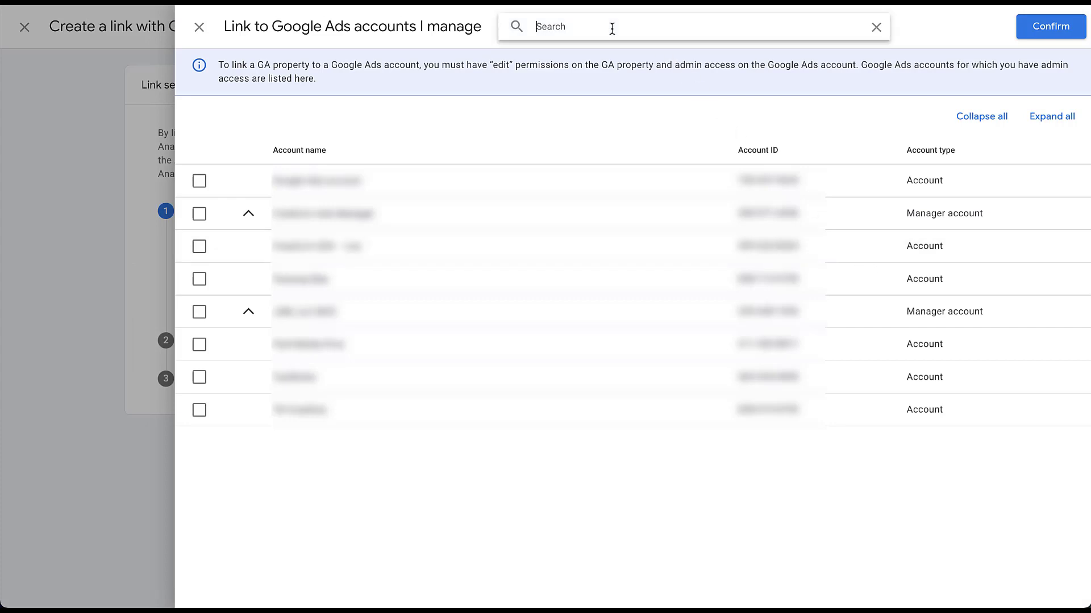
{"action": "type", "text": "account"}
{"action": "left_click", "coordinate": [200, 214]}
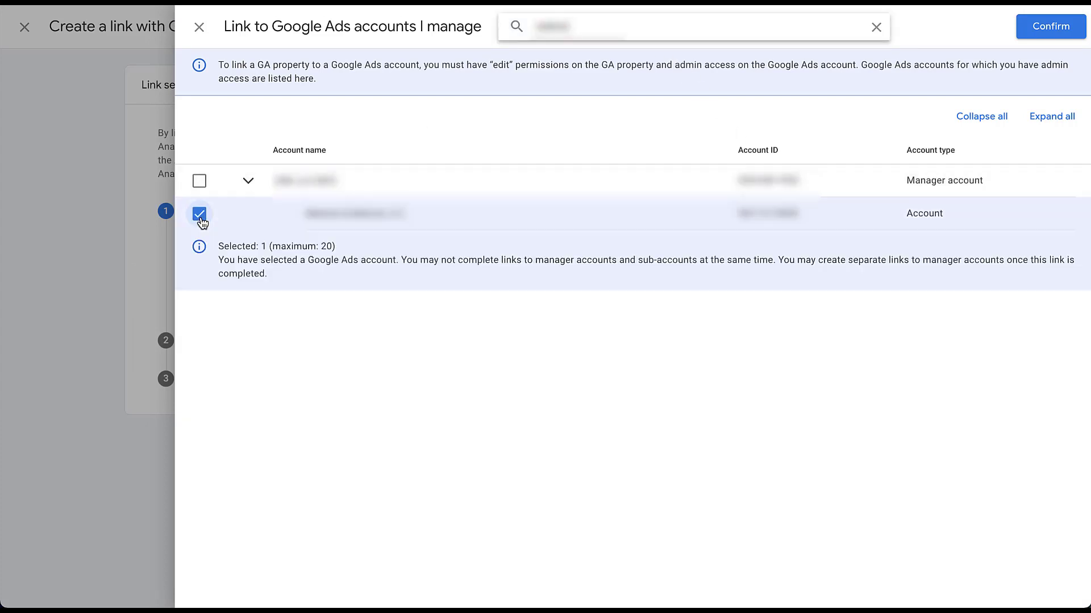
Confirm the account, keep recommended auto-tagging, and submit the Google Ads link
{"action": "left_click", "coordinate": [1036, 29]}
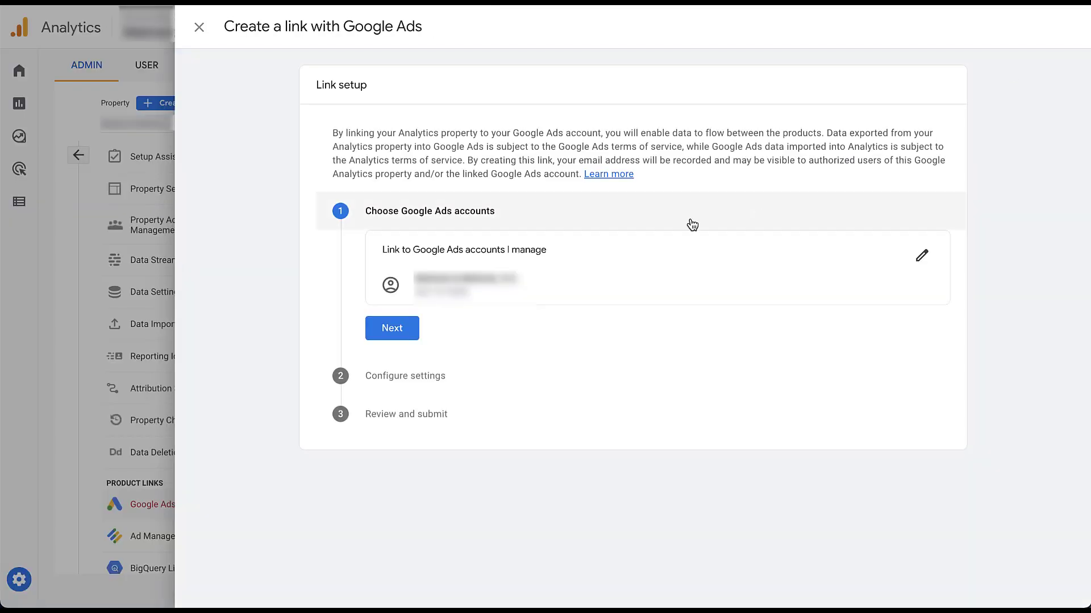
{"action": "left_click", "coordinate": [385, 334]}
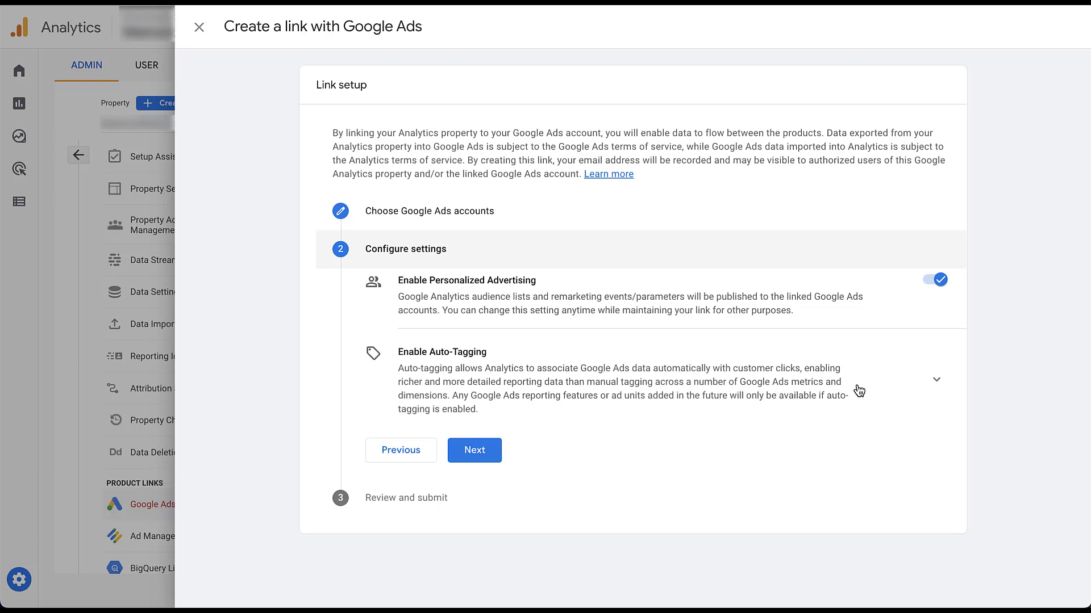
{"action": "left_click", "coordinate": [930, 381]}
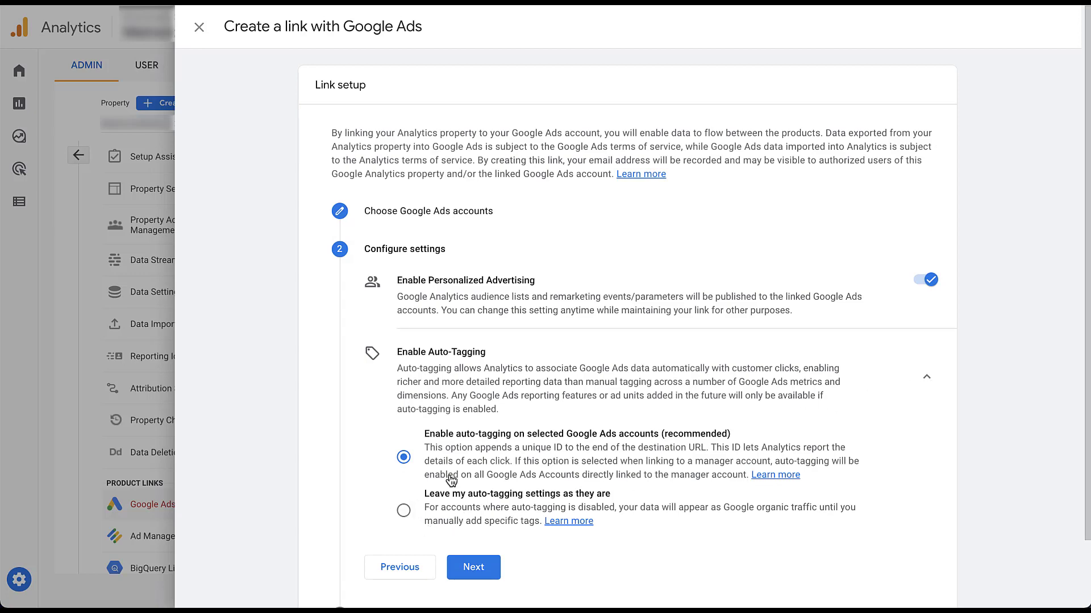
{"action": "left_click", "coordinate": [473, 568]}
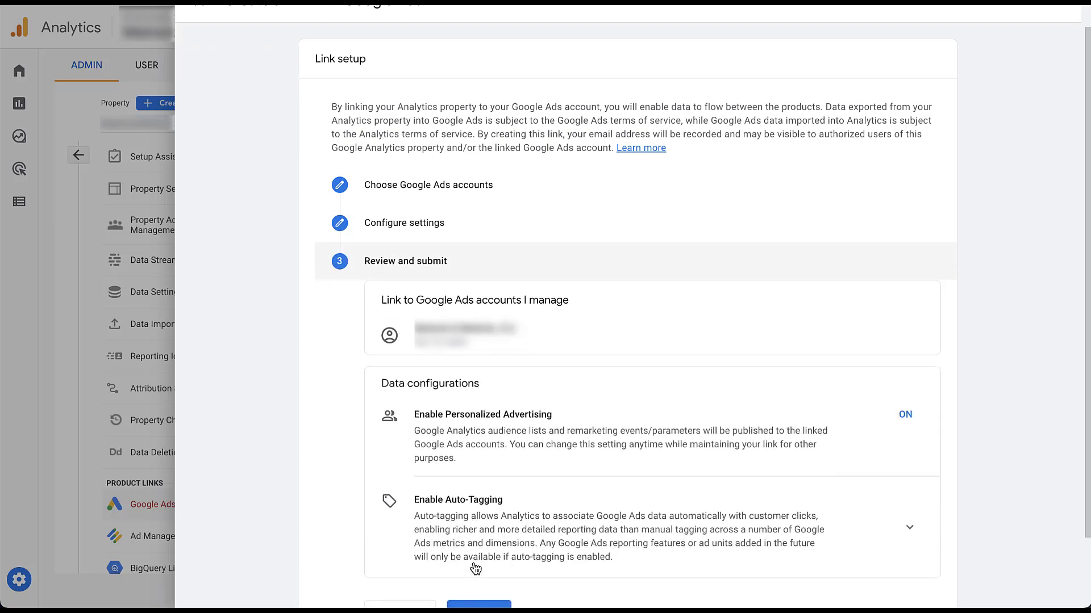
{"action": "scroll", "coordinate": [475, 568], "scroll_direction": "down", "scroll_amount": 2}
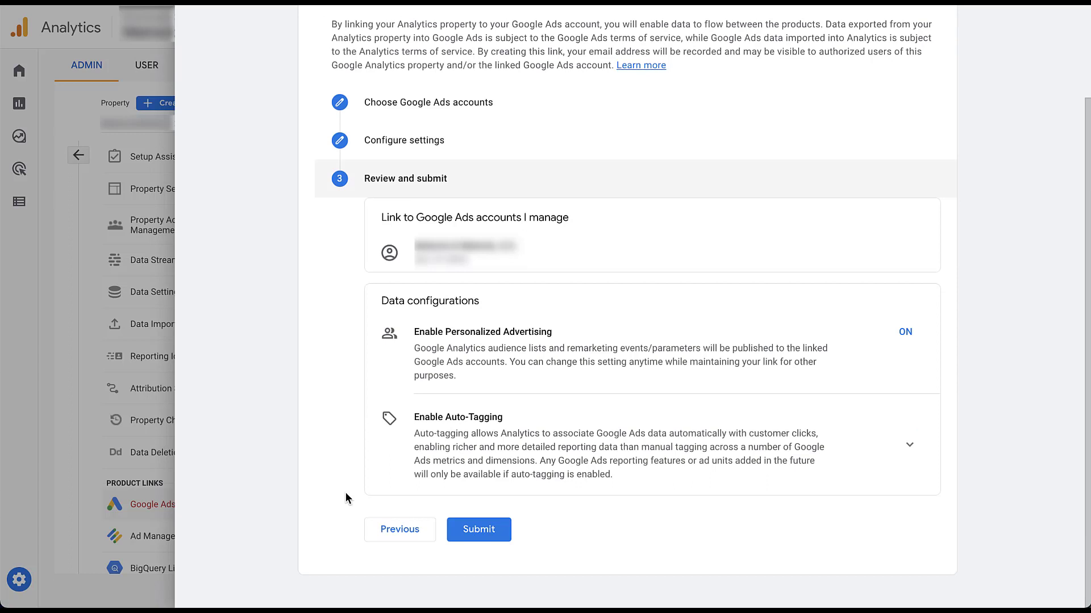
{"action": "left_click", "coordinate": [478, 530]}
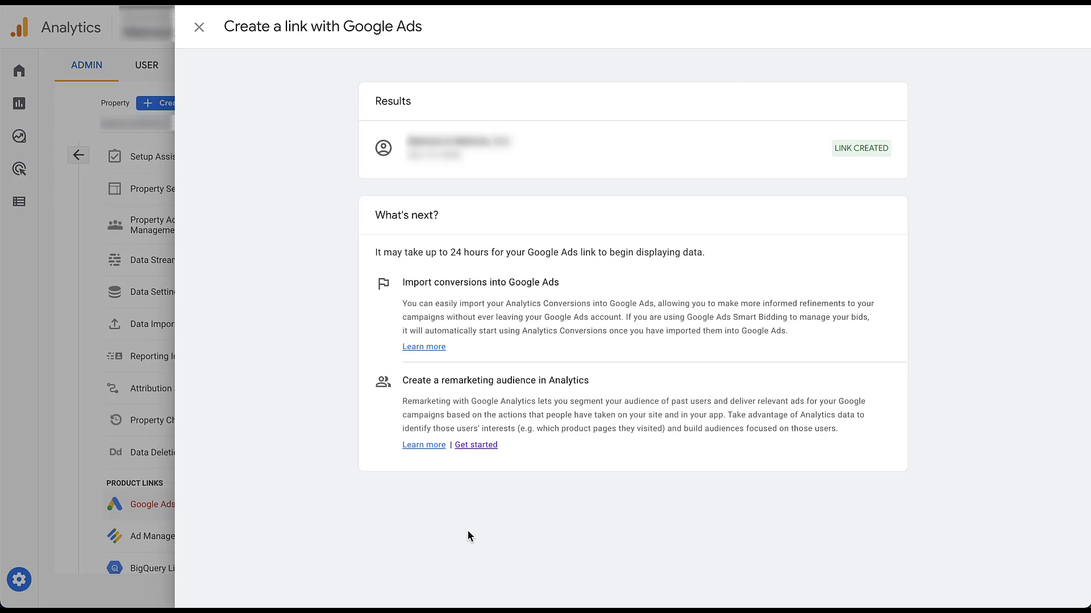